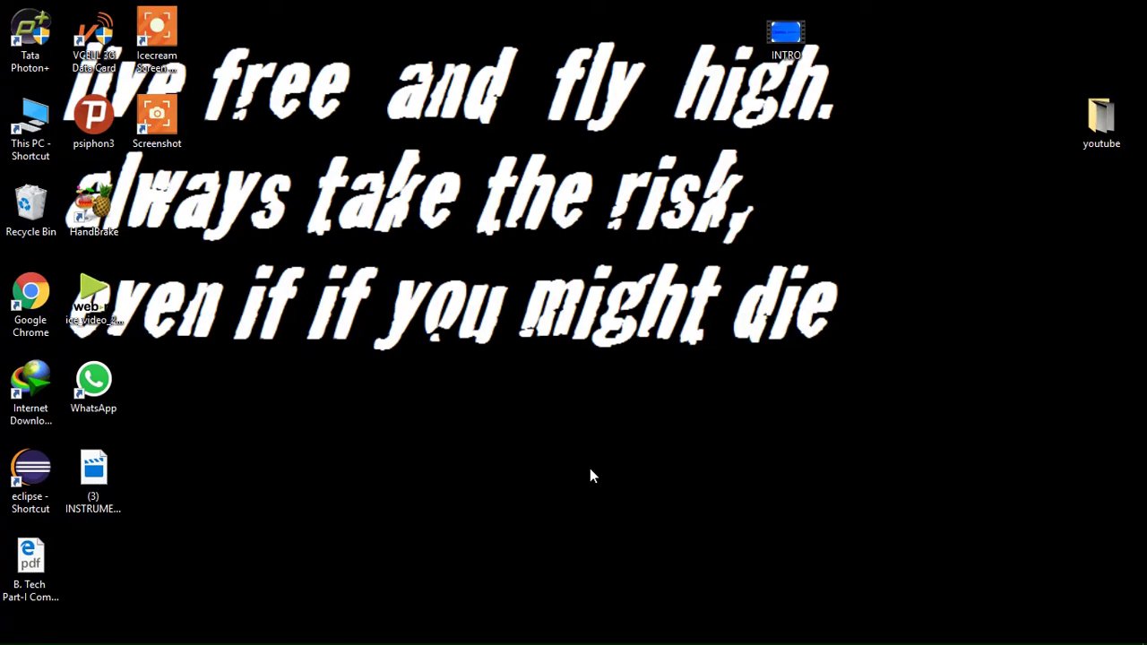
Step: Bring up the Downloads folder window to view the NEW Vegas Delvige archive, and minimise it
mouse_move(590, 644)
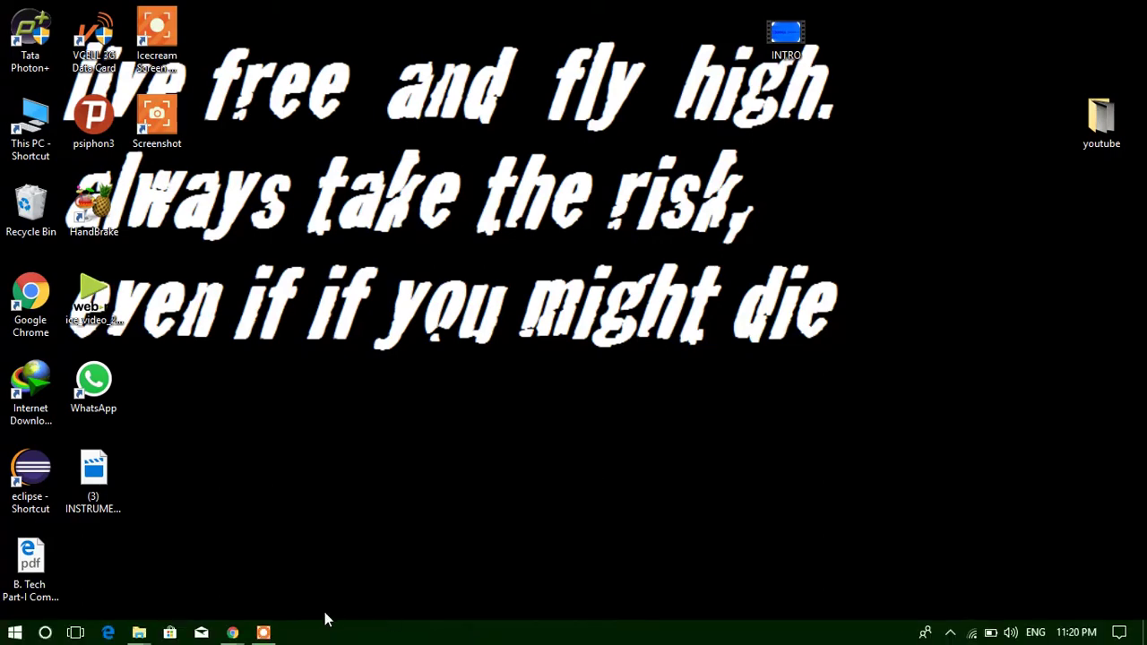
mouse_move(139, 635)
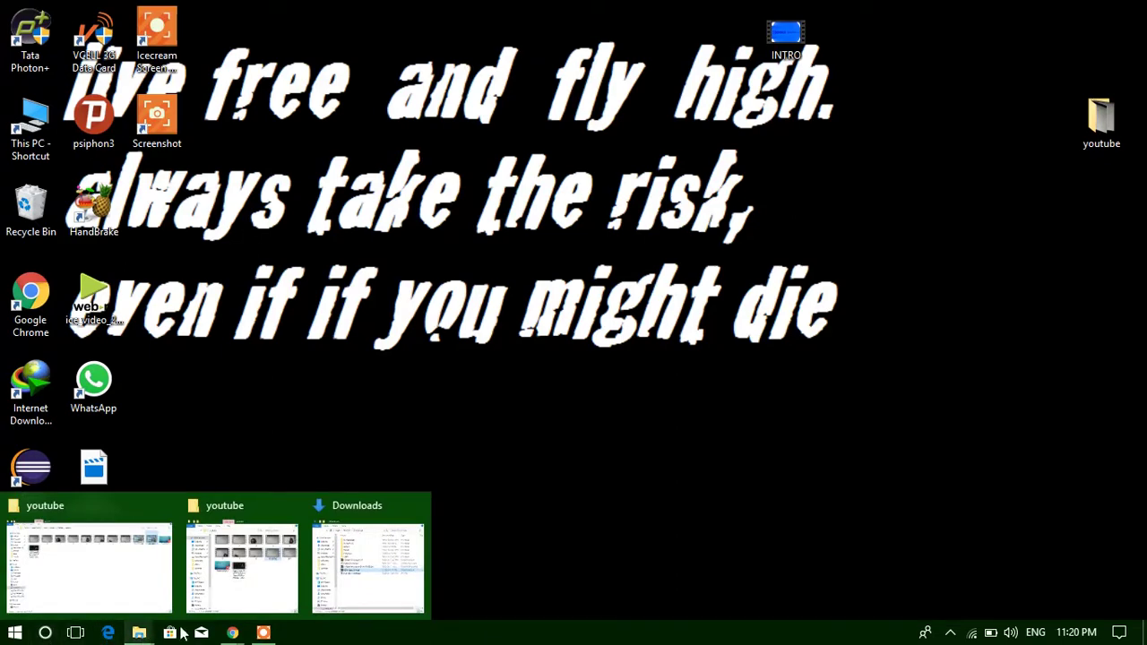
left_click(336, 566)
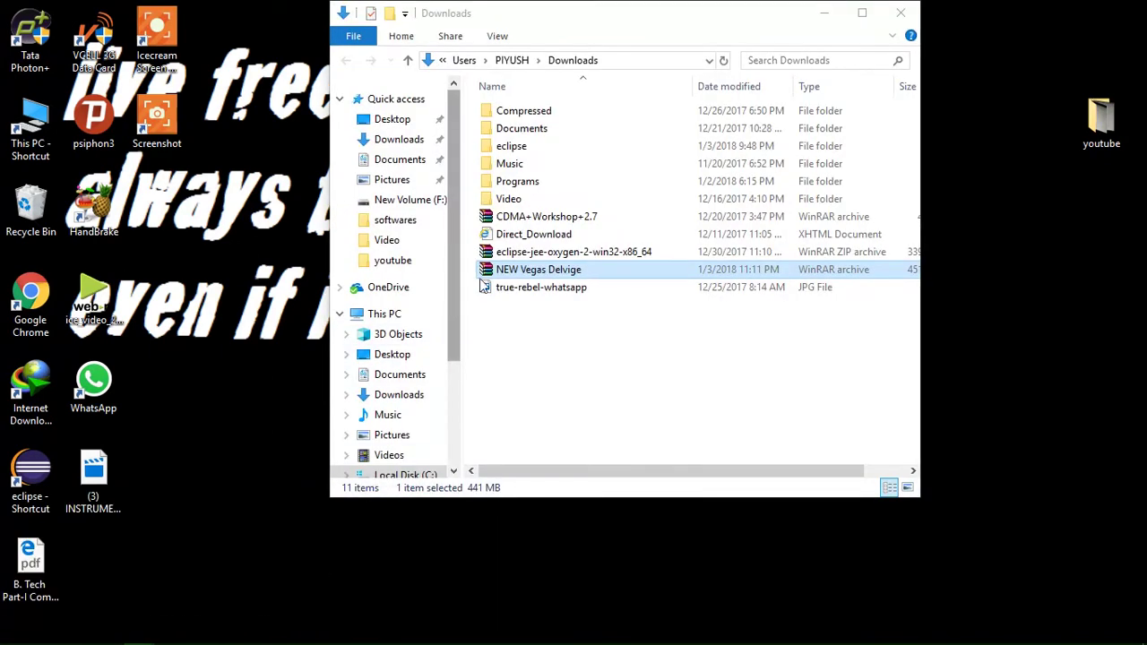
left_click(863, 12)
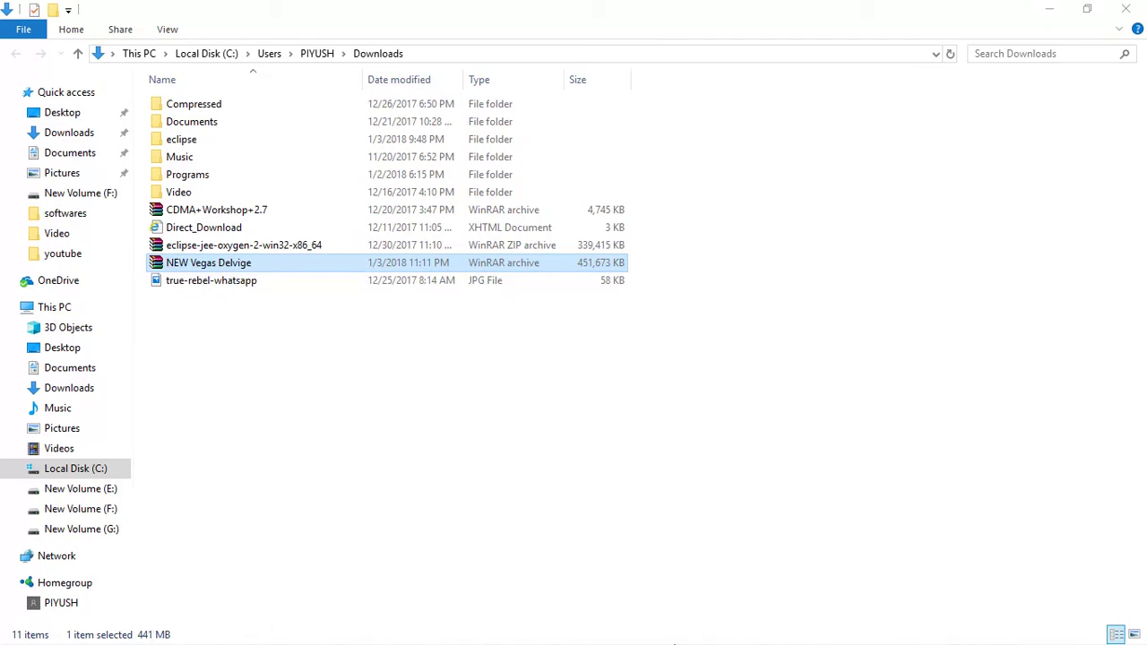
left_click(1037, 9)
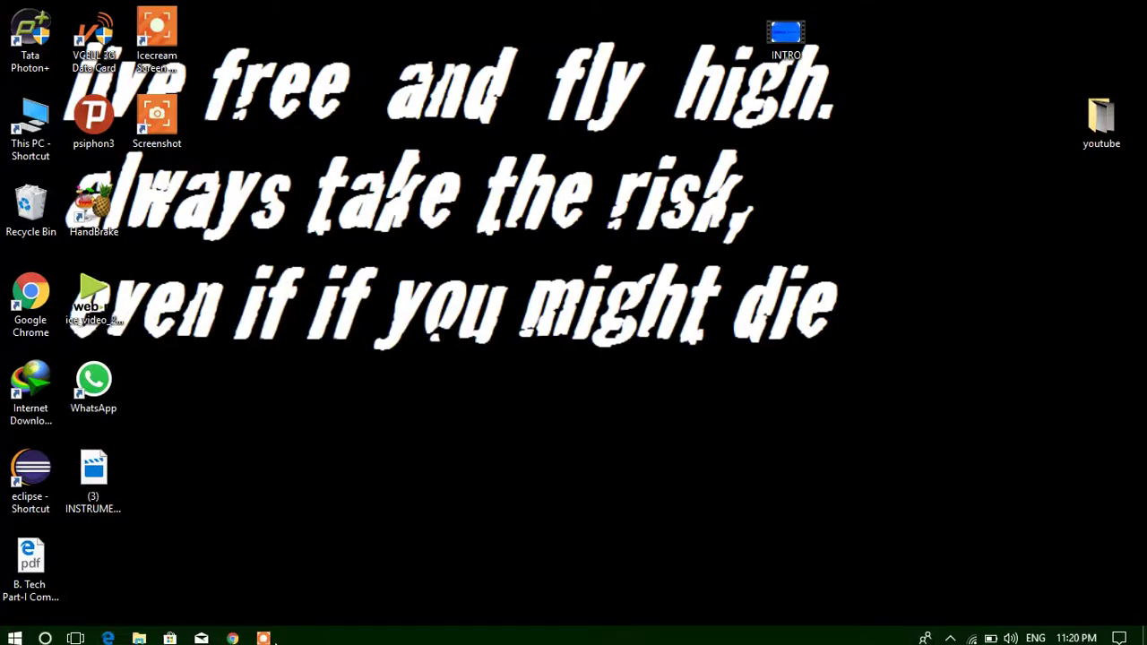
Step: Switch to Google Chrome to view the MEGA window
mouse_move(139, 636)
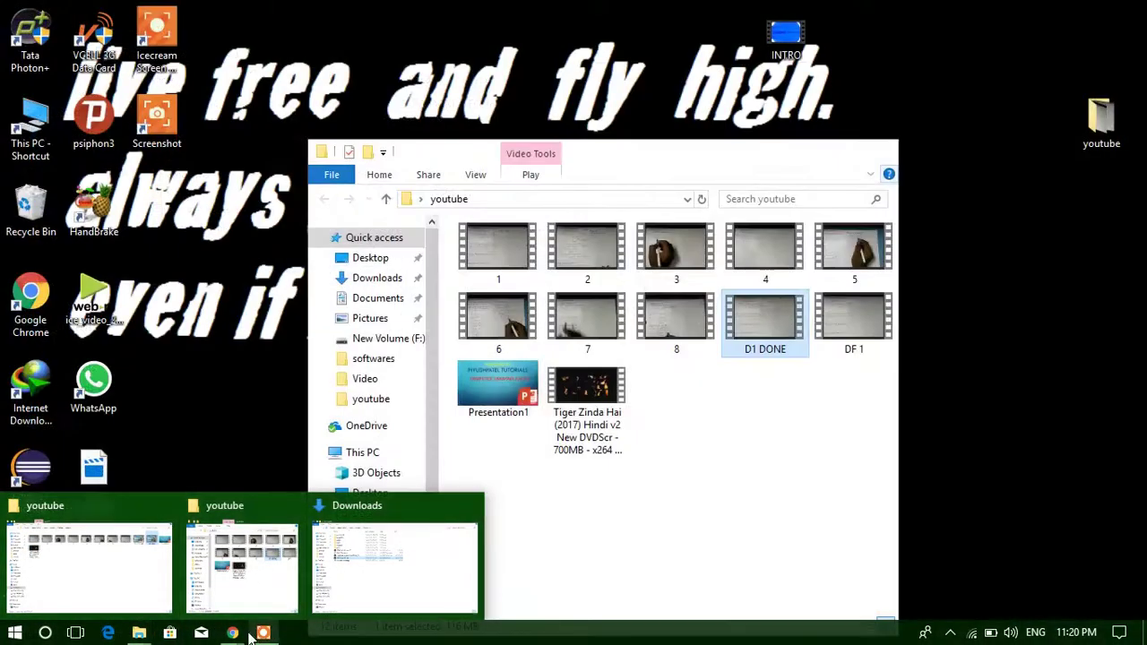
mouse_move(241, 636)
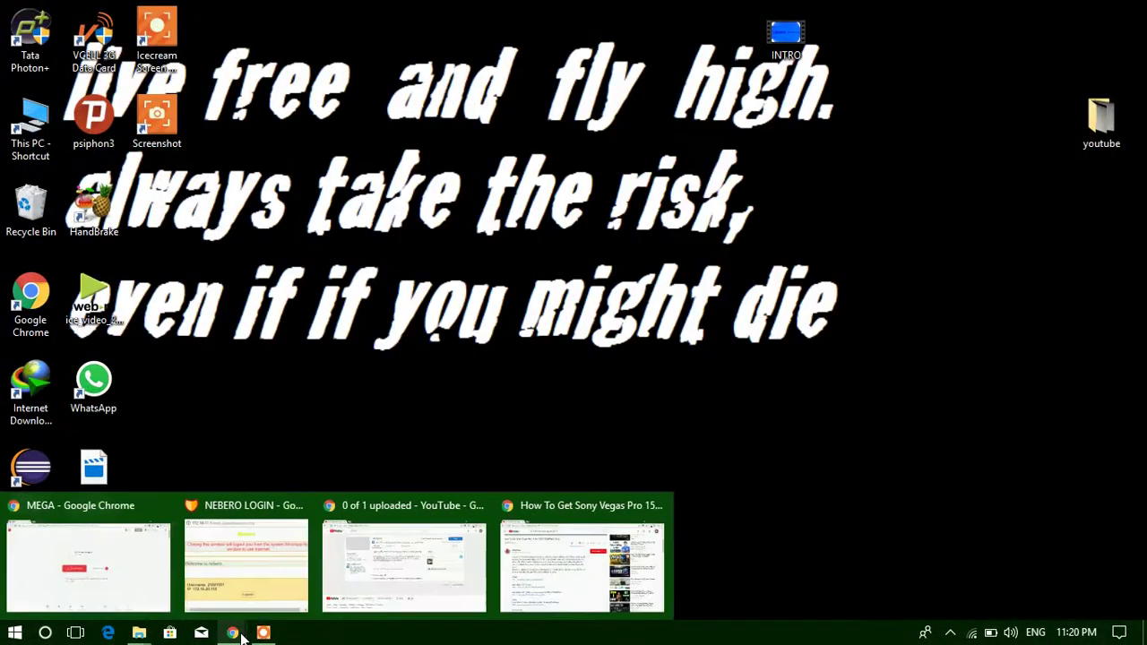
left_click(117, 594)
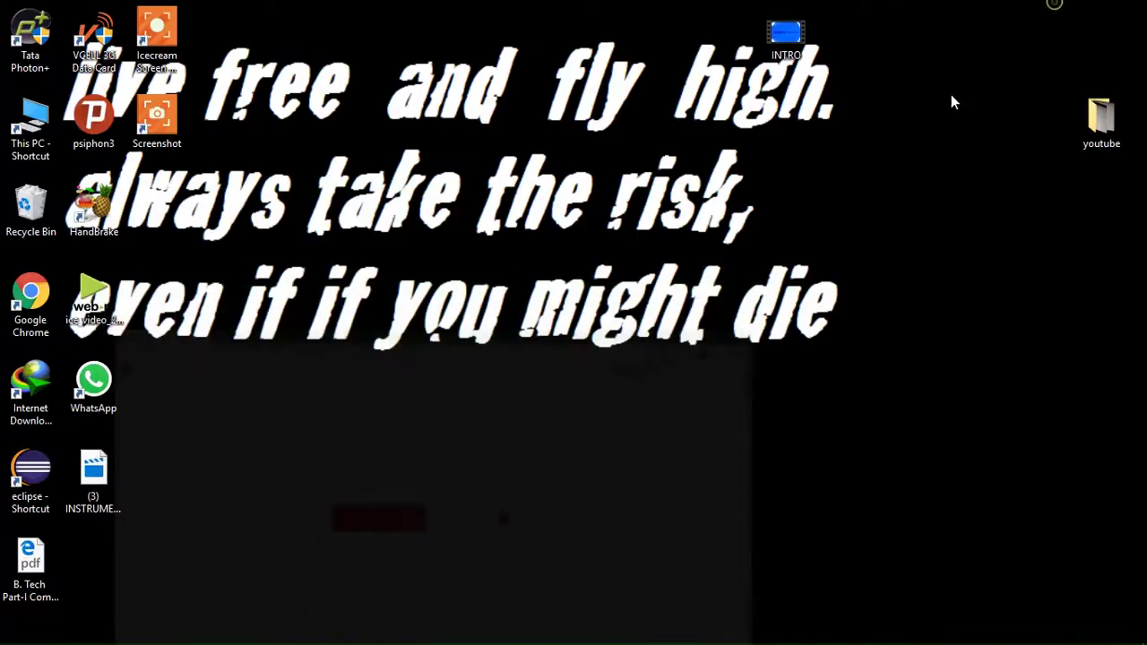
Step: From the Downloads folder, open the NEW Vegas Delvige archive and run the VEGAS_Pro_15.0 application inside its MAGIX VEGAS Pro 15.0.0.177 (x64) folder
mouse_move(111, 627)
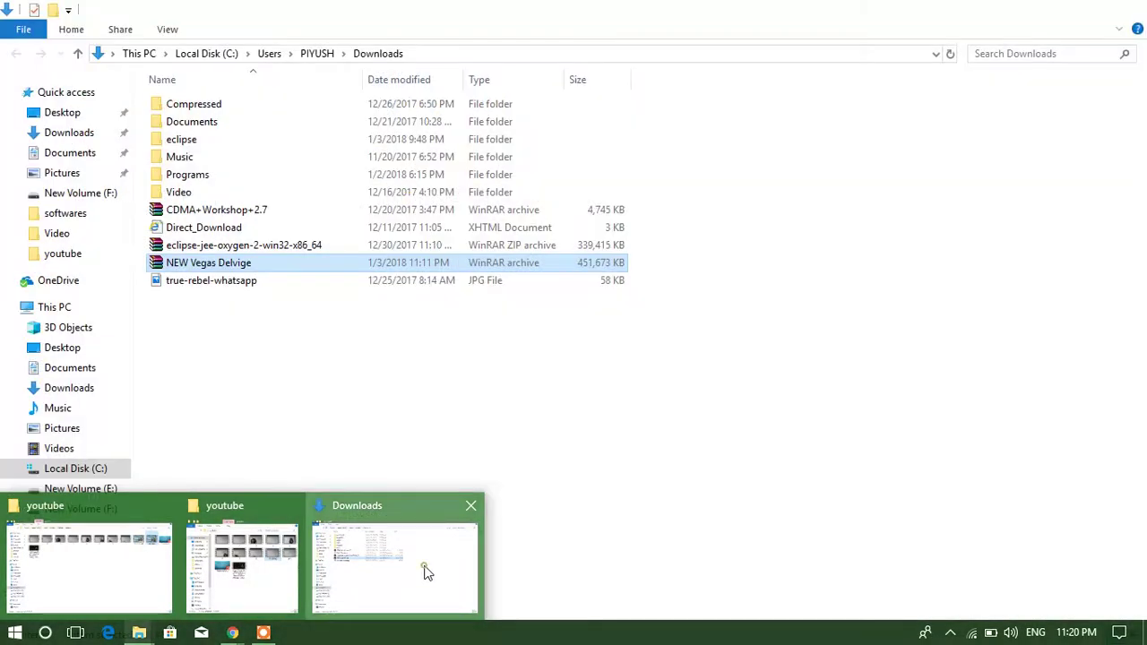
left_click(422, 568)
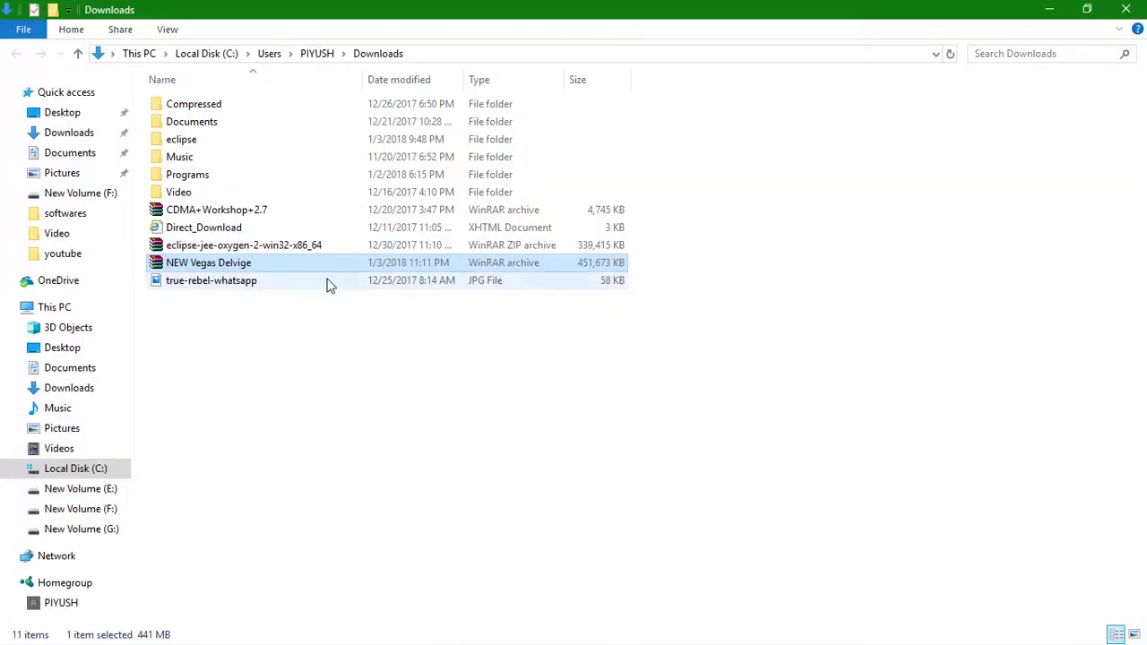
left_click_drag(280, 267, 281, 324)
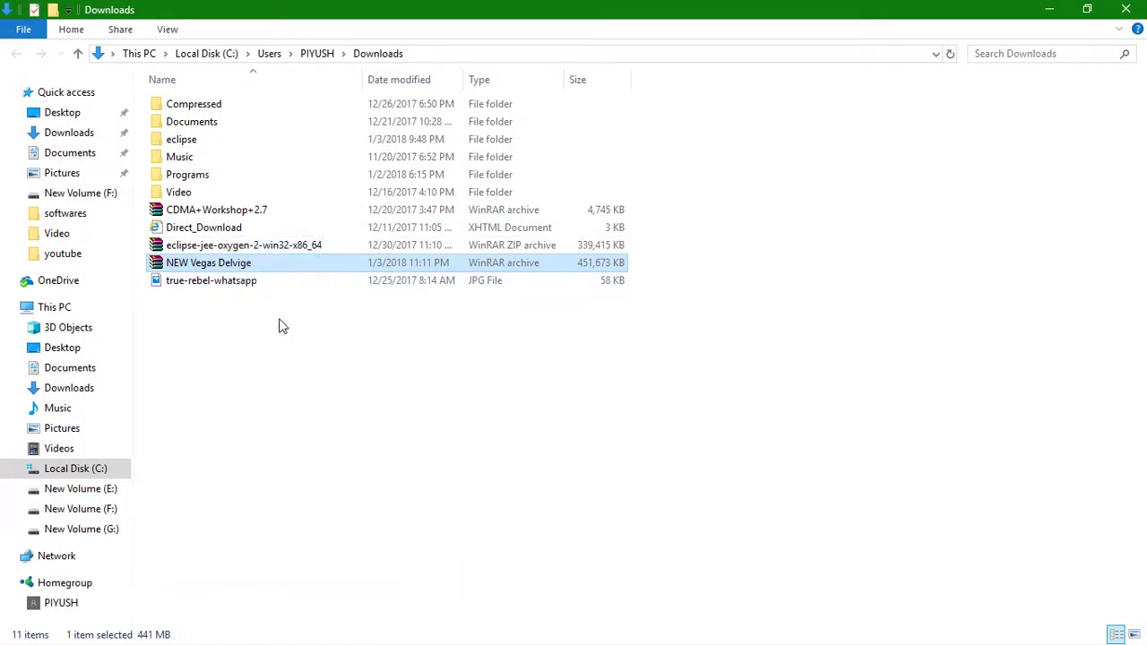
double_click(258, 266)
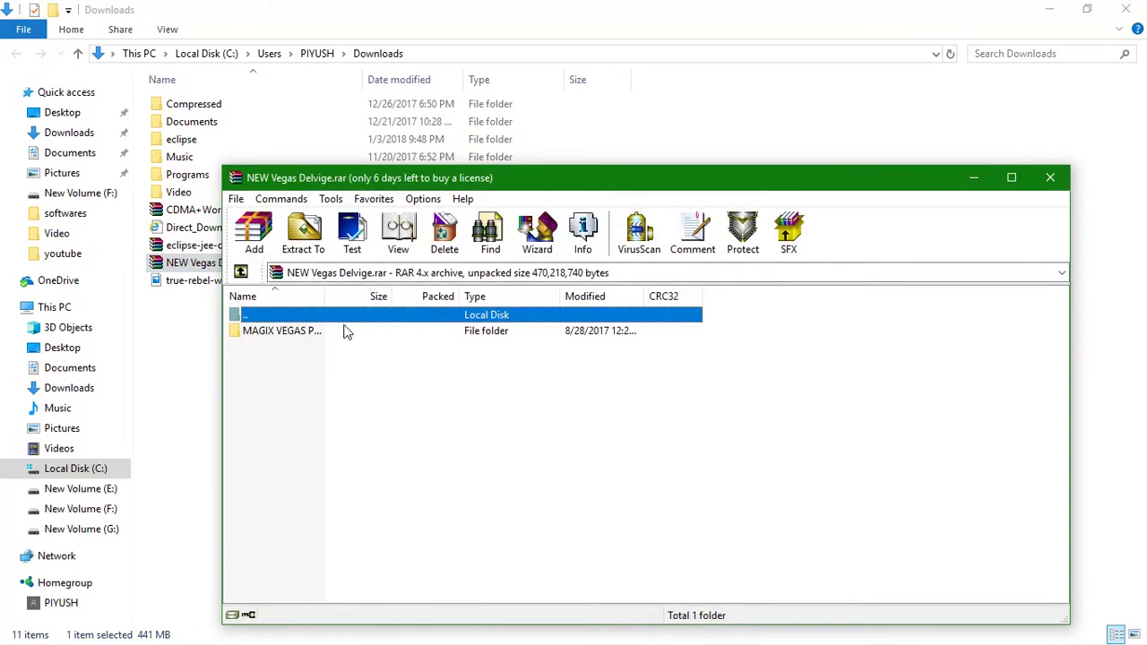
double_click(340, 333)
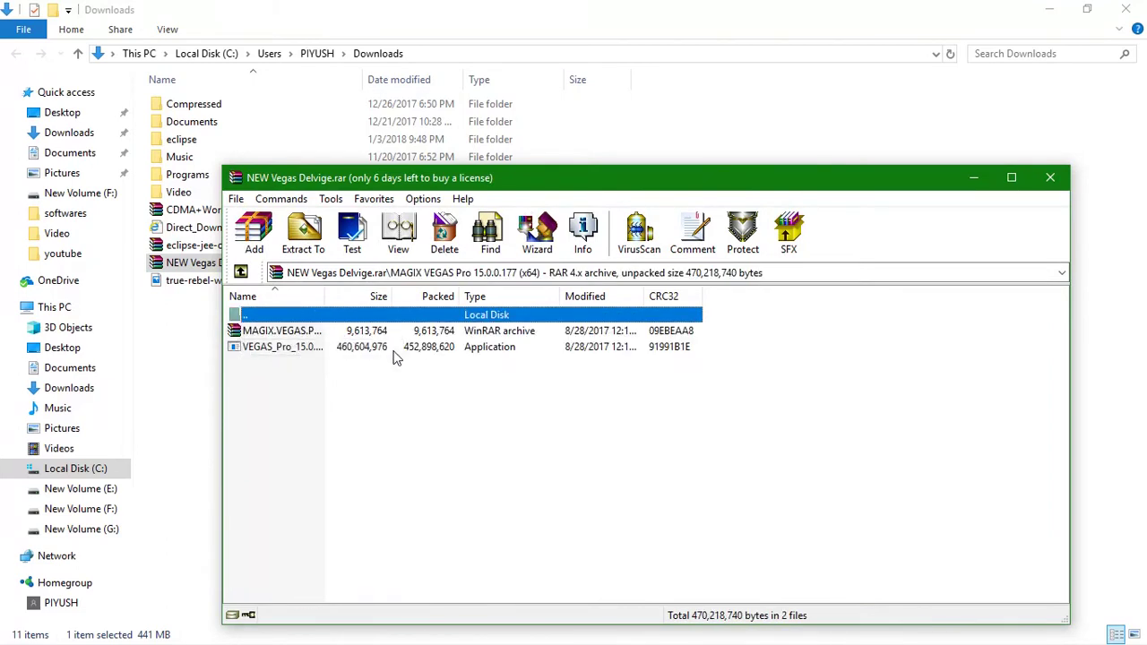
double_click(430, 351)
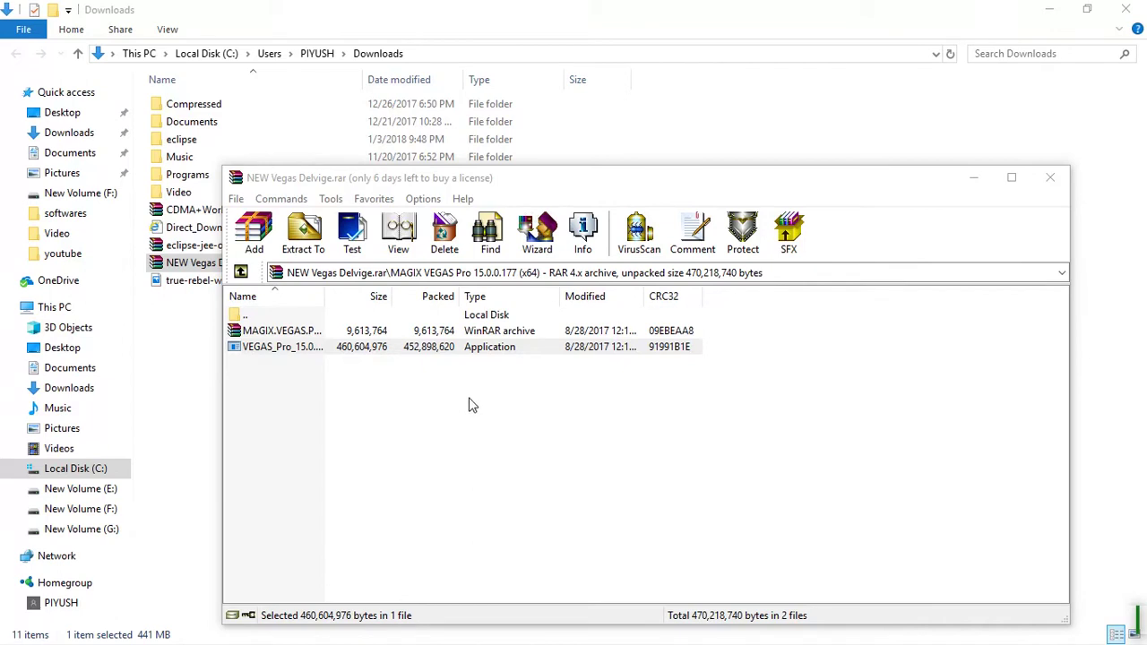
Step: Install VEGAS Pro 15.0 in English to C:\Program Files\VEGAS\VEGAS Pro 15.0\, accepting the license agreement and keeping the desktop shortcut option
left_click(978, 178)
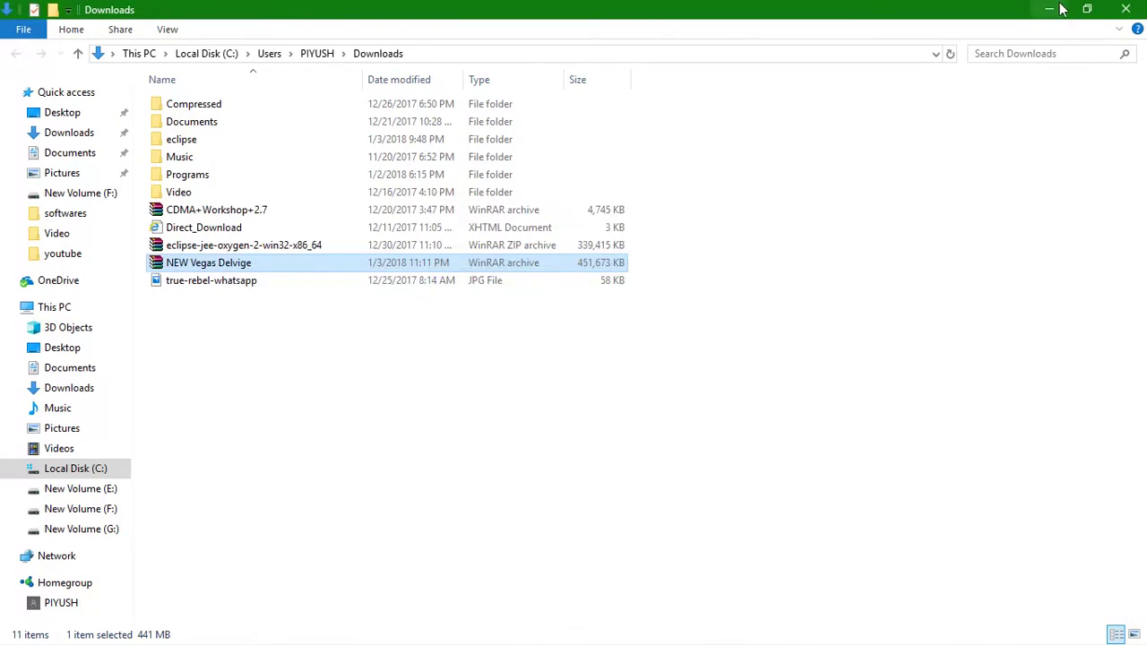
left_click(1050, 9)
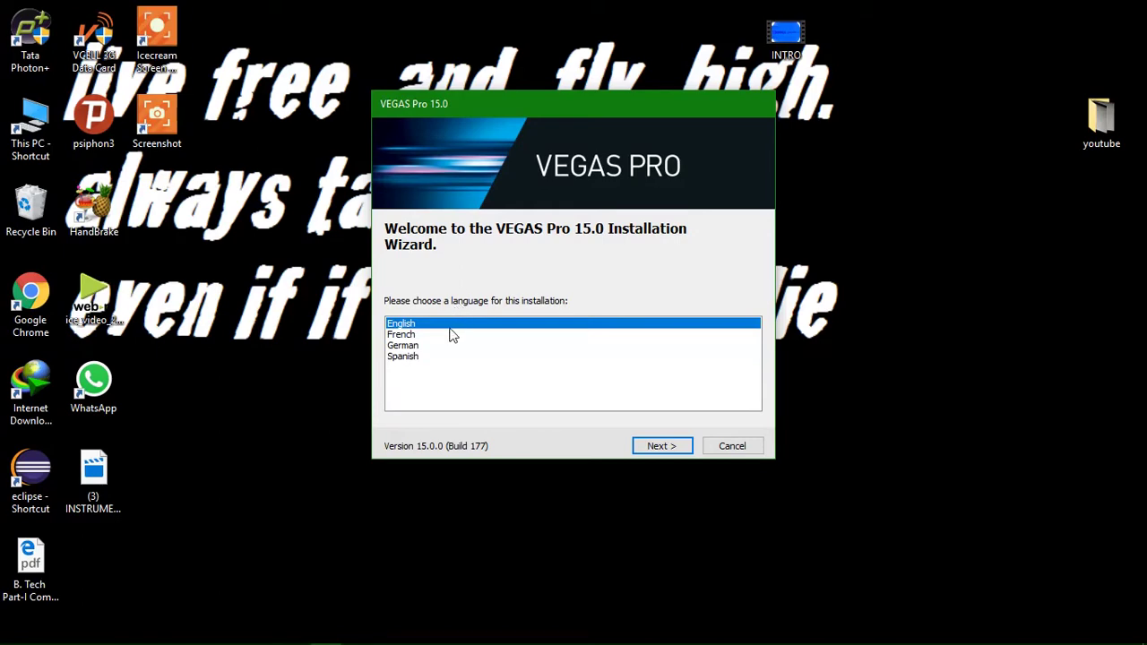
left_click(661, 447)
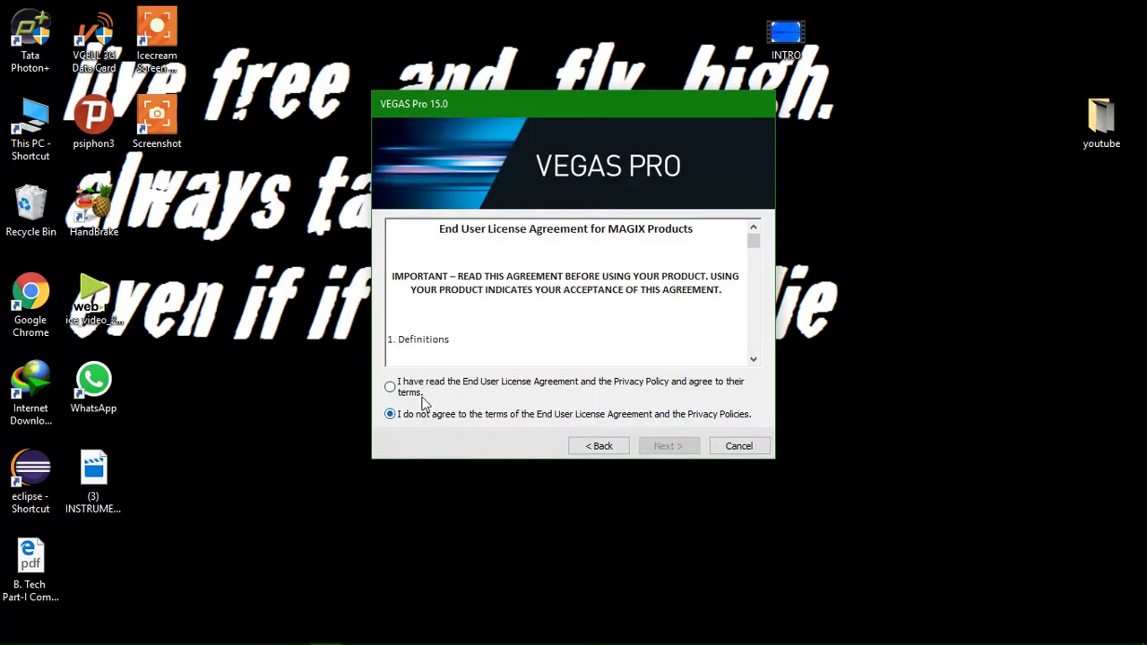
left_click(391, 387)
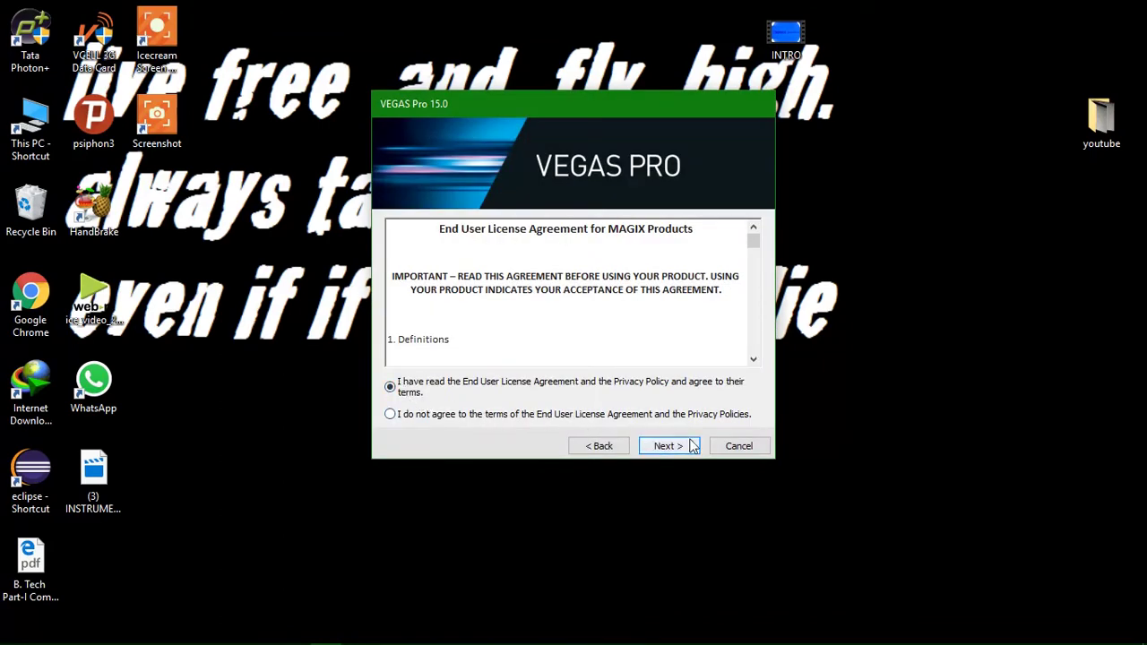
left_click(669, 446)
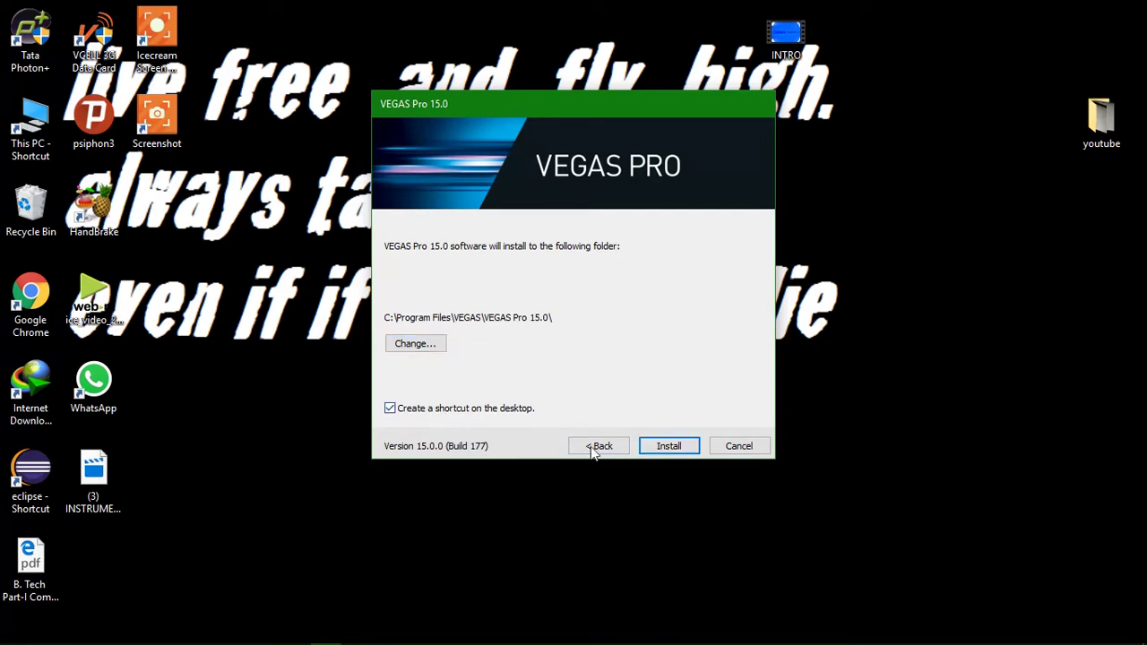
left_click(667, 445)
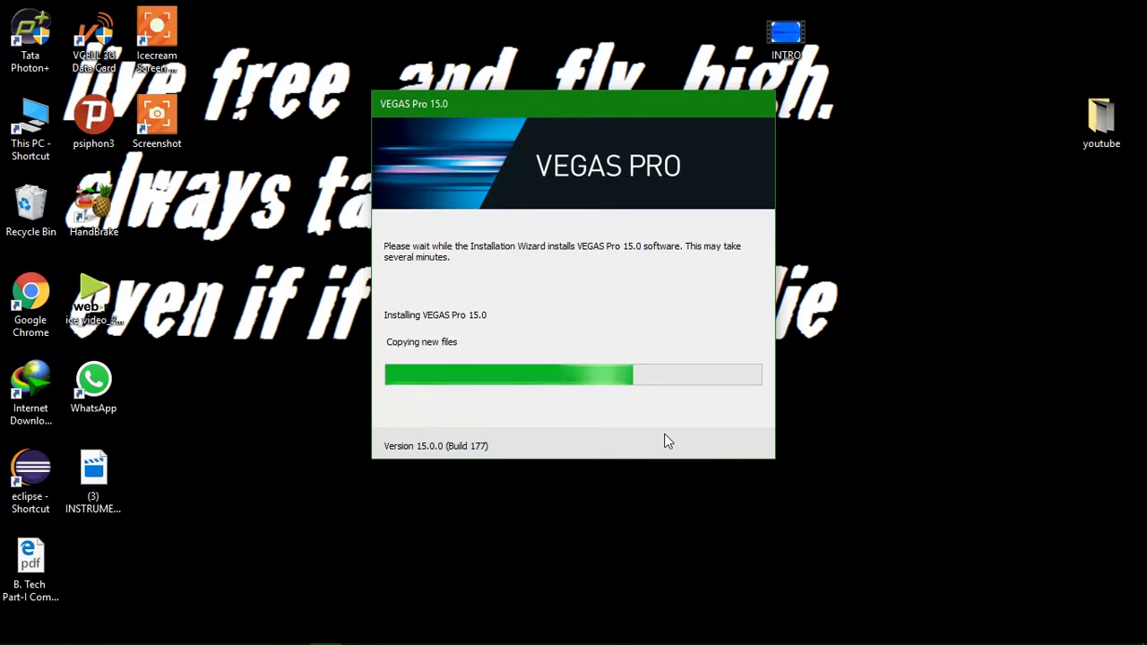
Step: Bring the archive window up behind the installer, move the installer slightly lower, and finish the VEGAS Pro 15.0 installation wizard
mouse_move(293, 634)
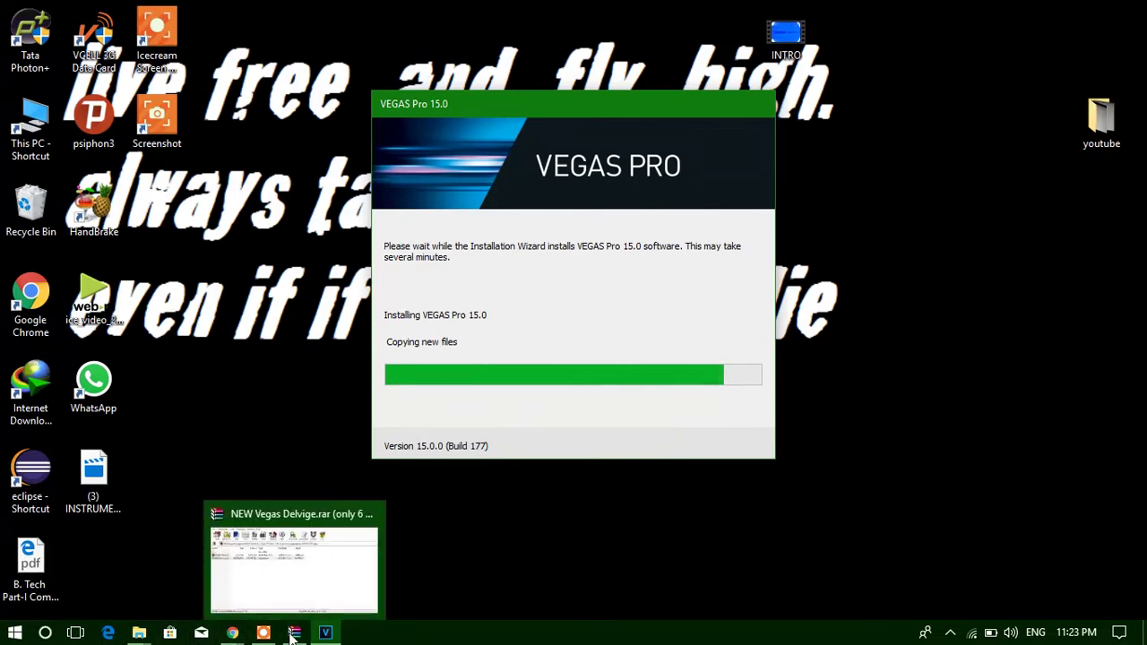
left_click(299, 602)
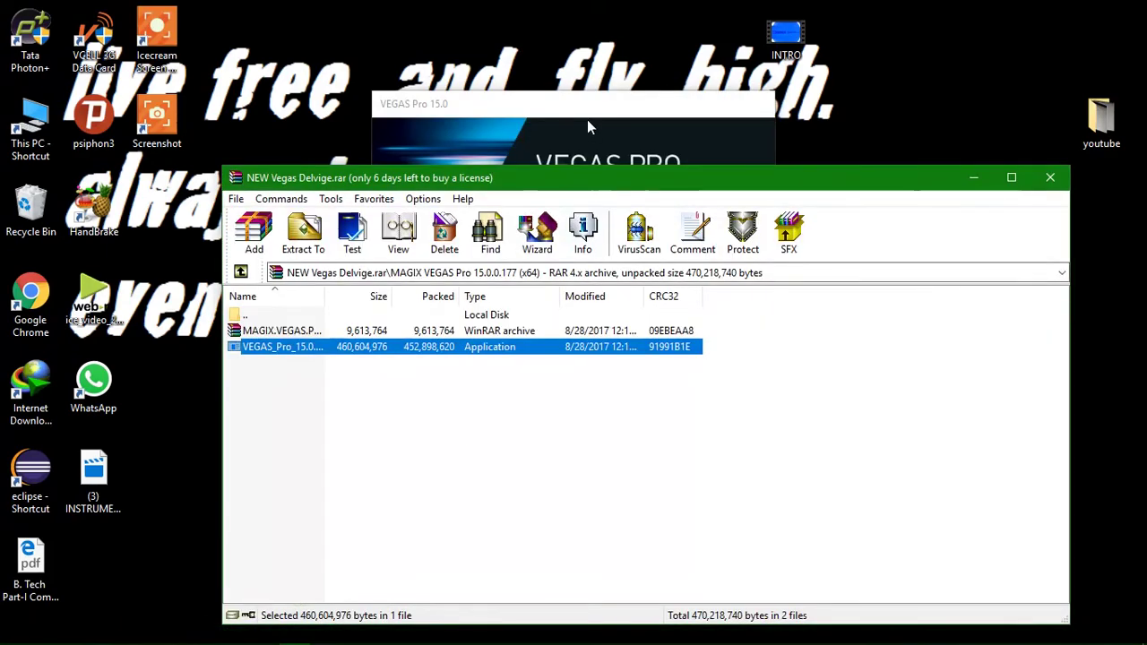
left_click(589, 127)
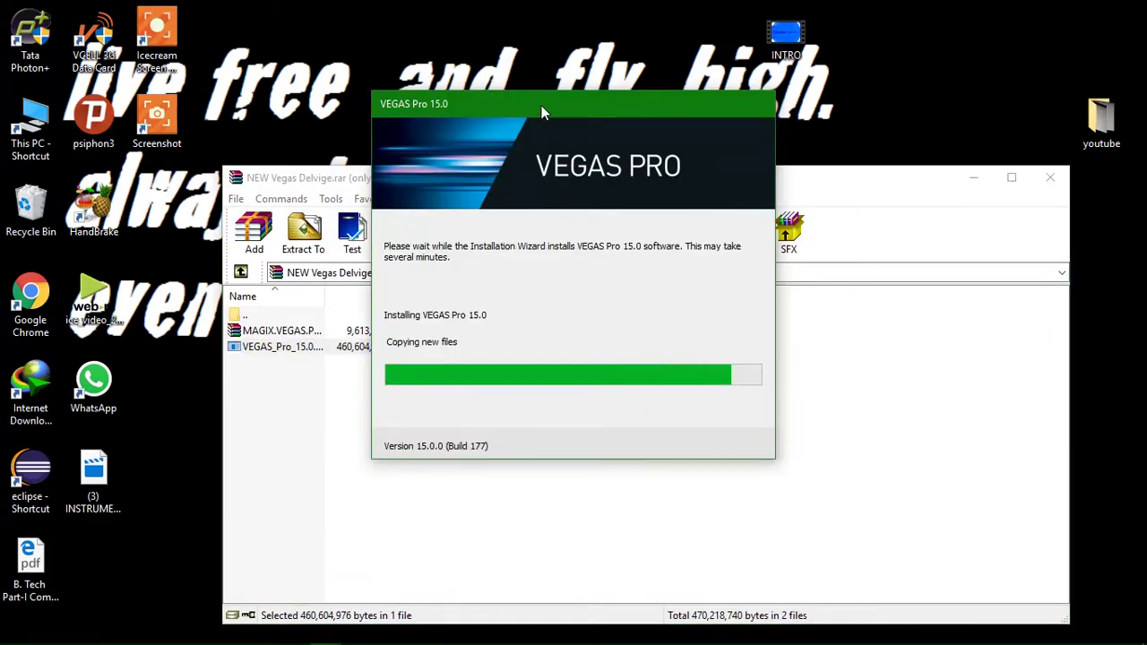
left_click_drag(541, 112, 542, 165)
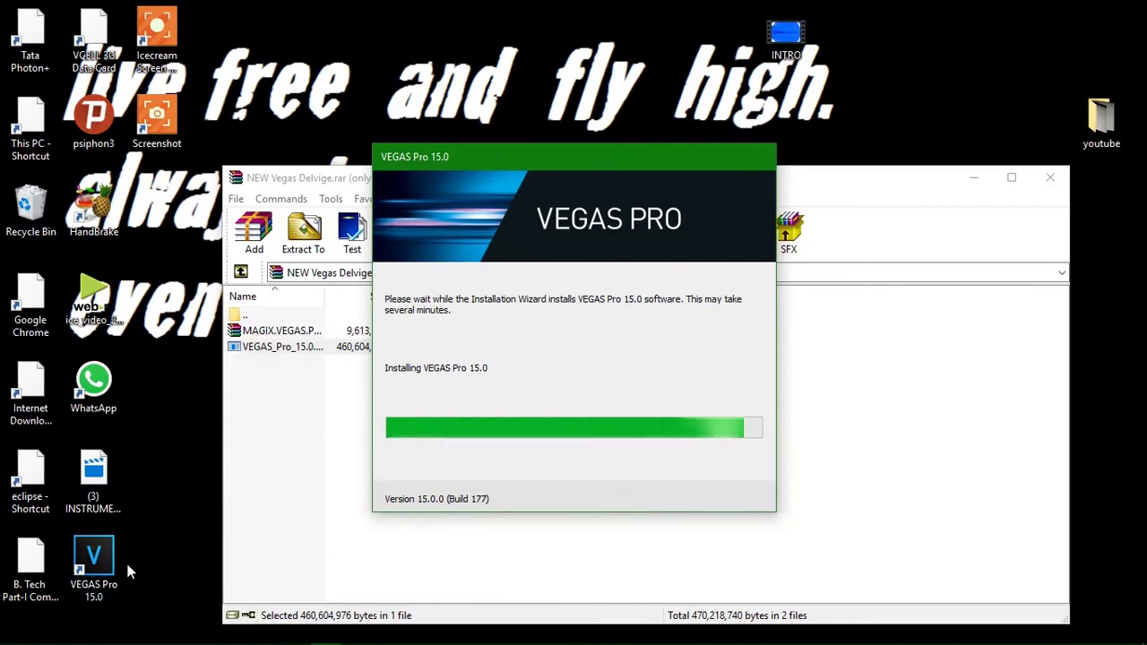
left_click(90, 557)
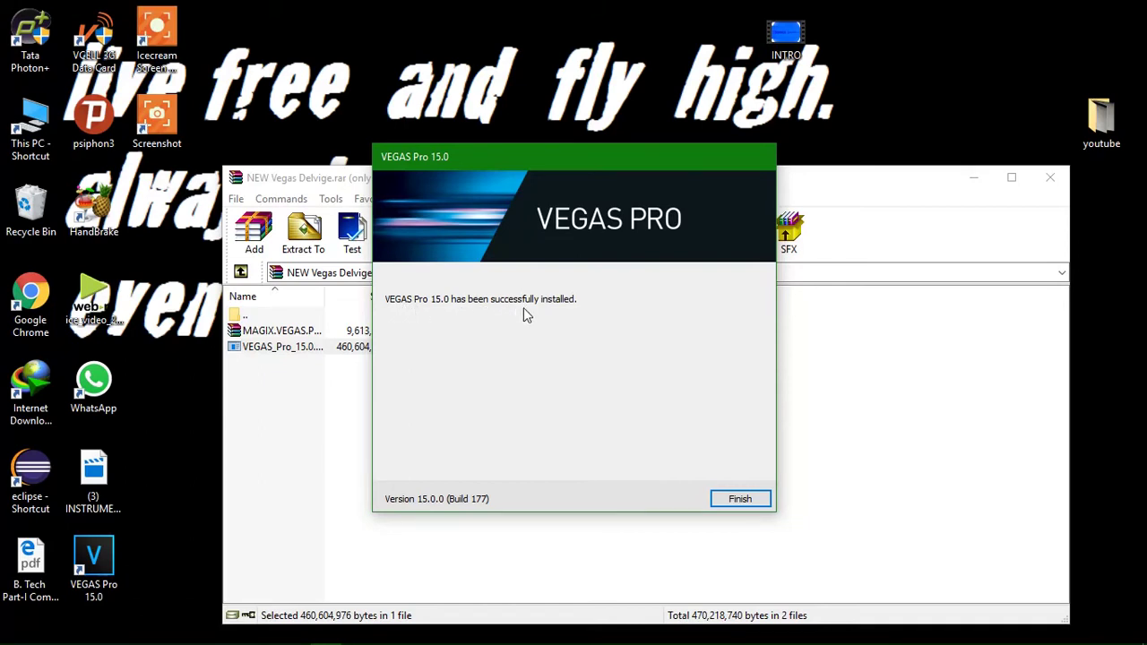
left_click(740, 500)
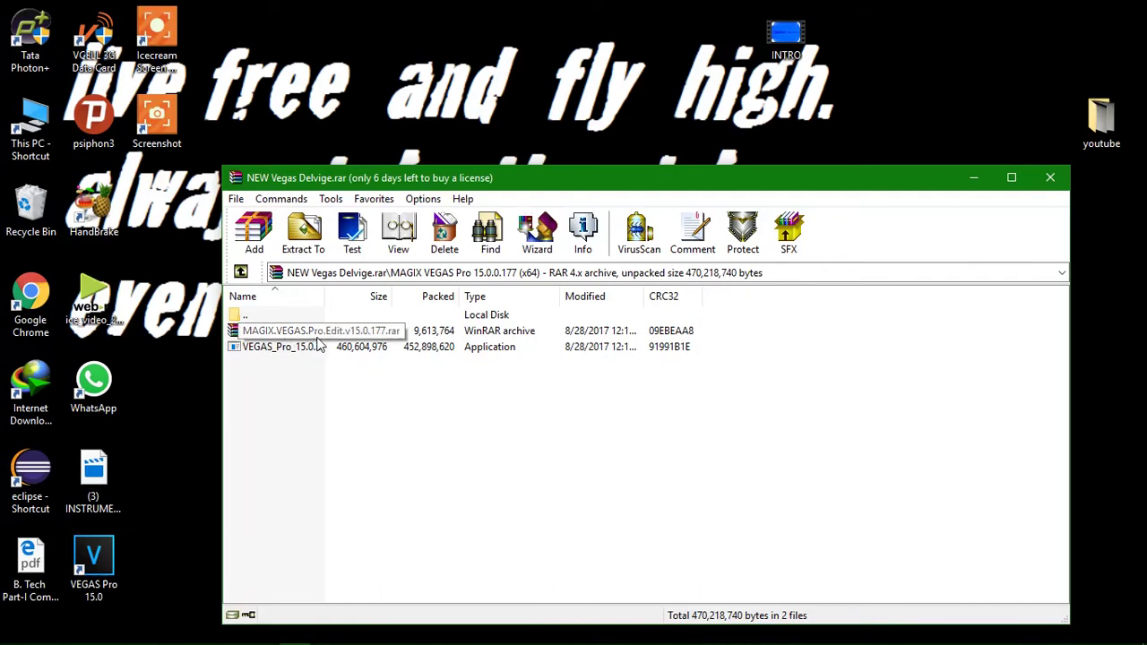
Step: Open the nested MAGIX.VEGAS.Pro.Edit.v15.0.177.rar and run its VEGAS Pro 15.0.177 patch into C:\Program Files\VEGAS\VEGAS Pro 15.0 through to completion
double_click(457, 330)
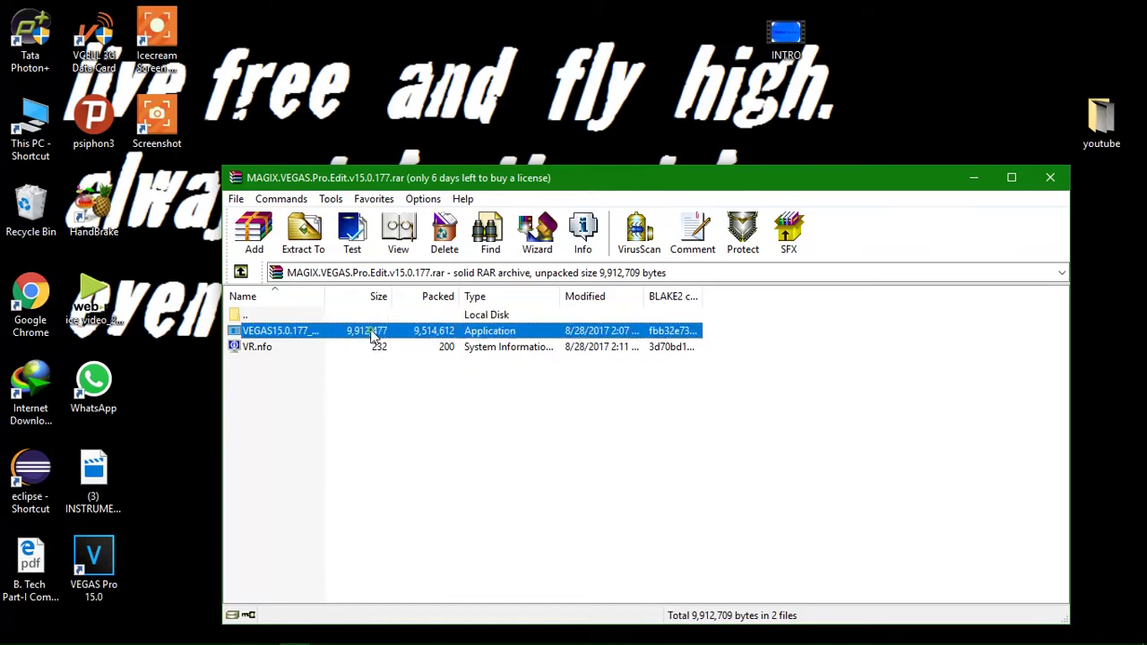
double_click(372, 334)
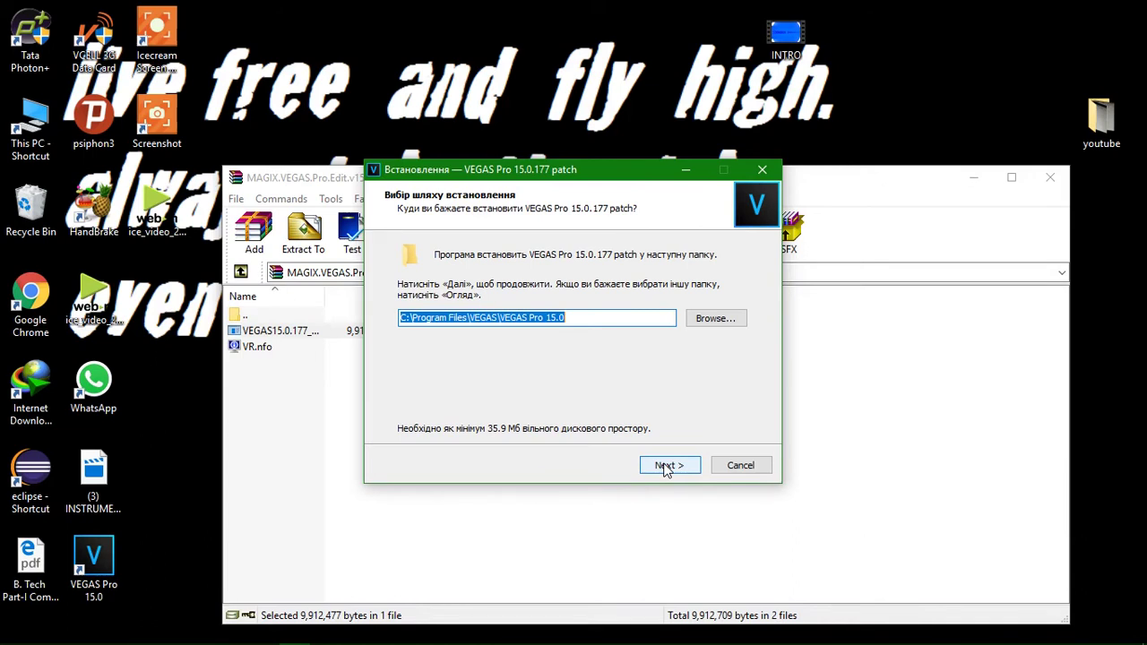
left_click(667, 466)
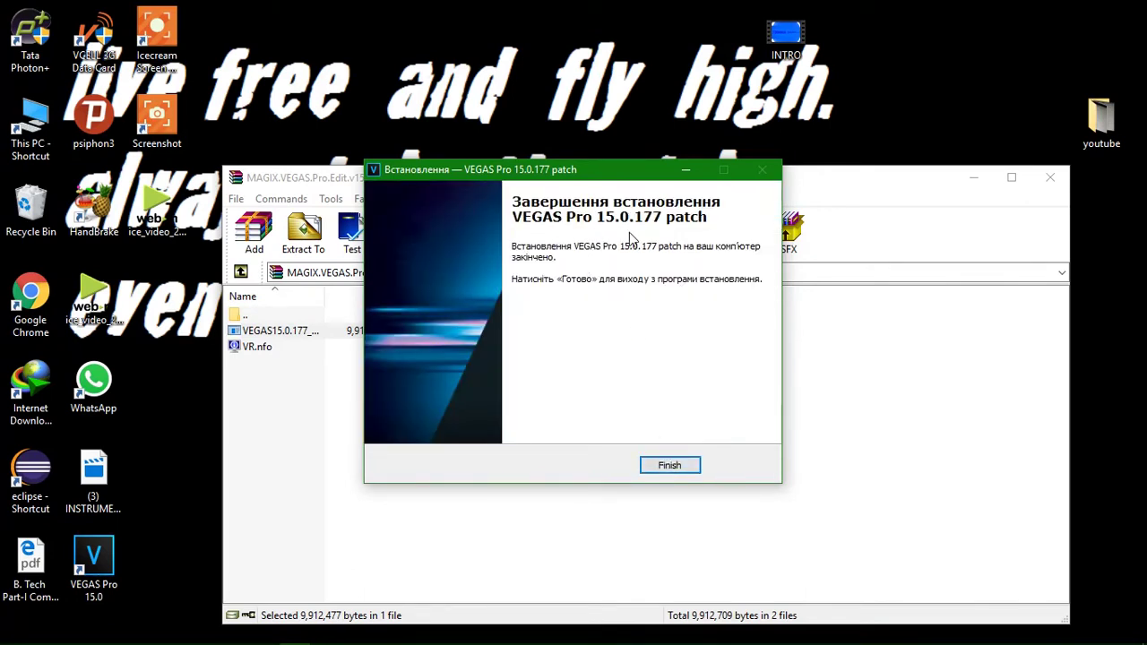
left_click(660, 467)
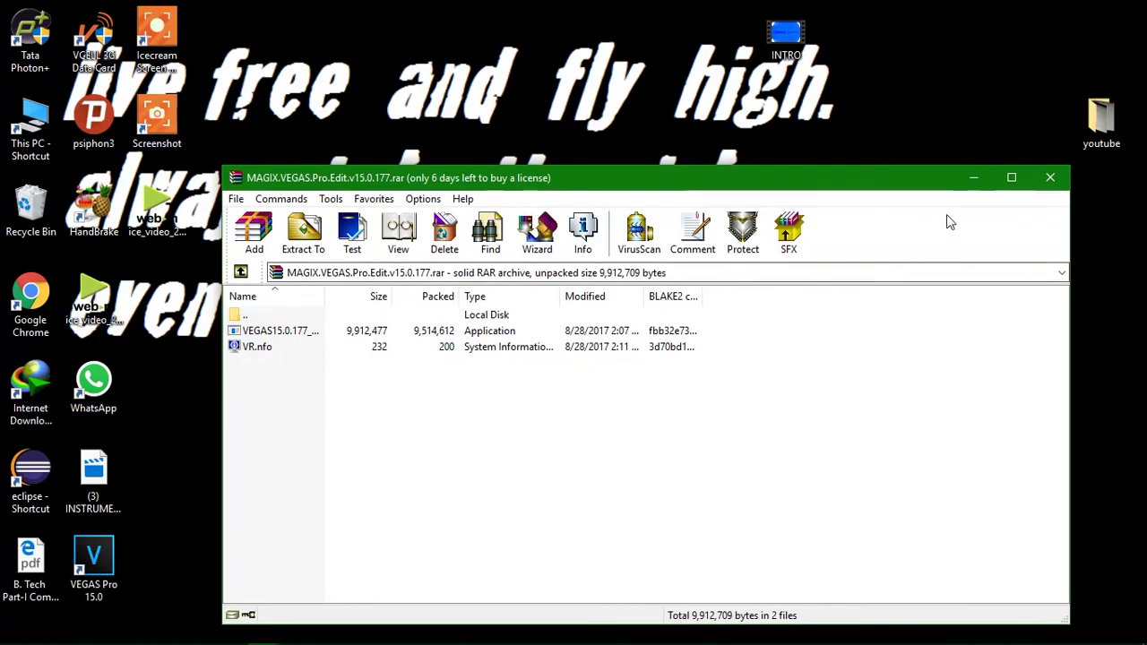
Step: Close both WinRAR archive windows and refresh the desktop
left_click(1039, 182)
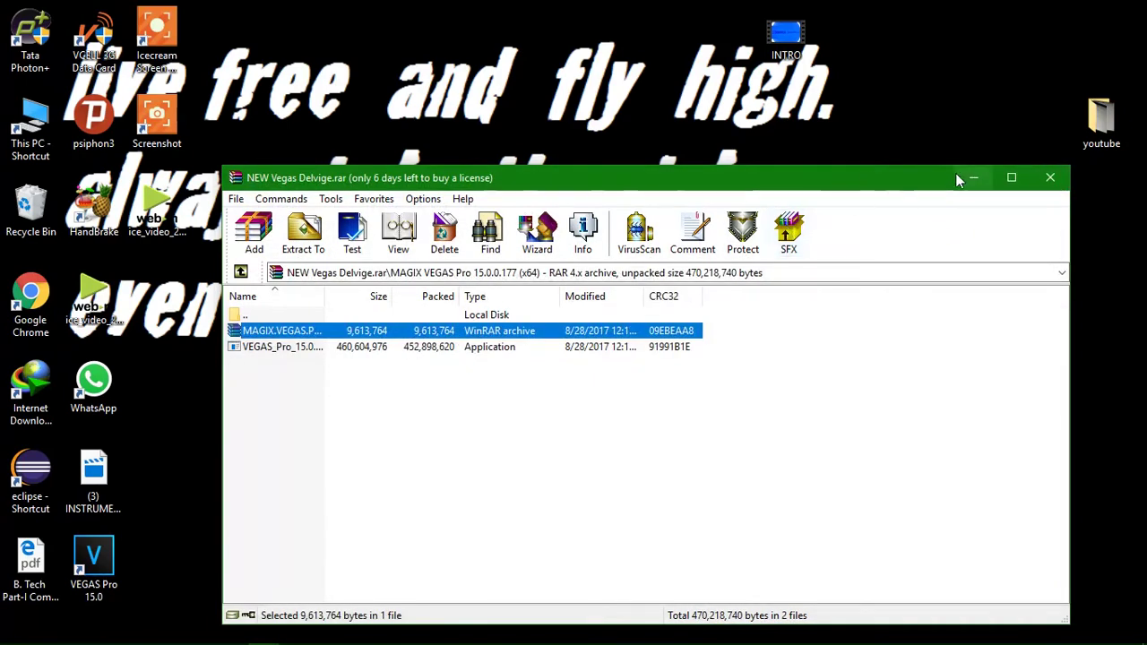
left_click(1049, 178)
right_click(615, 205)
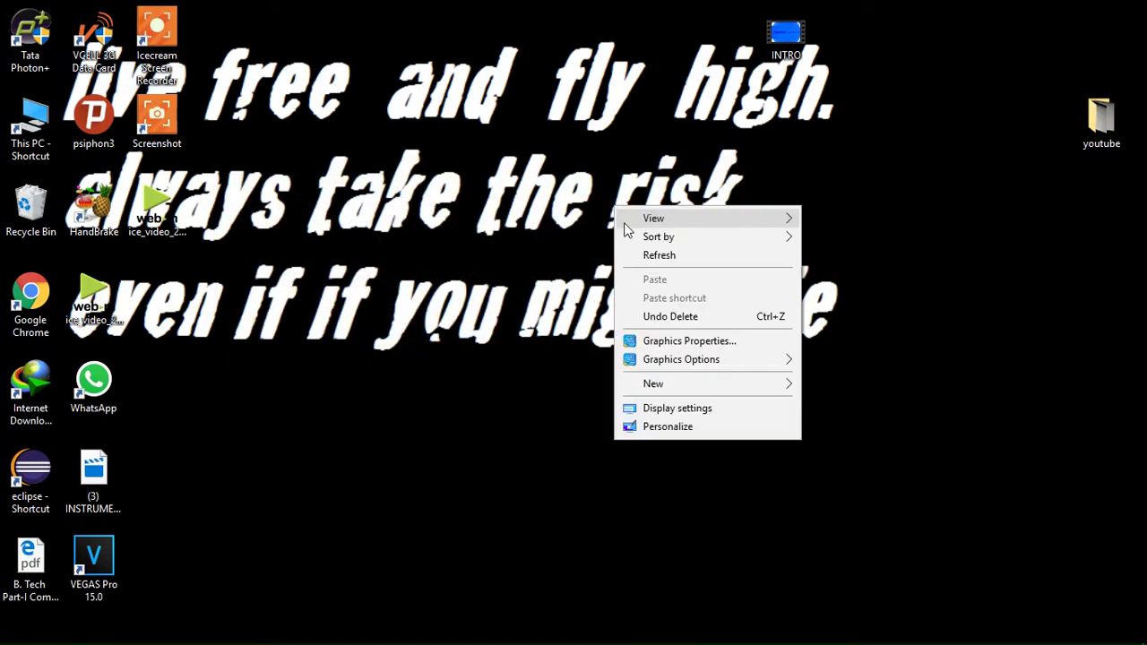
left_click(642, 253)
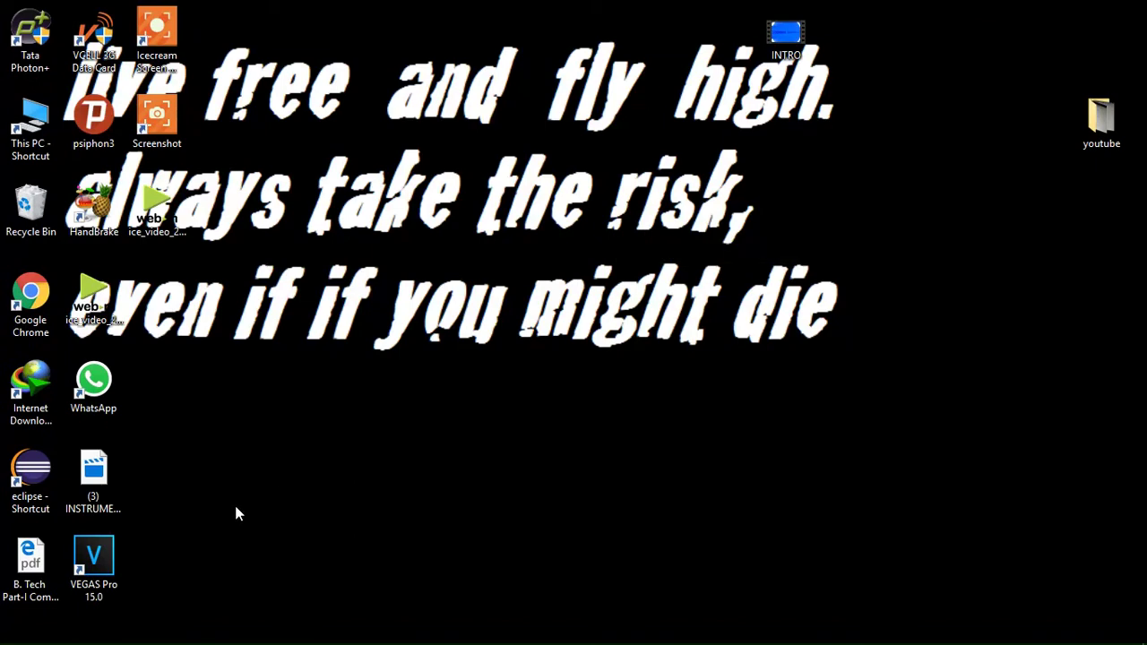
Step: Launch VEGAS Pro 15.0 from the desktop to check its workspace, restoring and maximising the window, and close the program
double_click(104, 570)
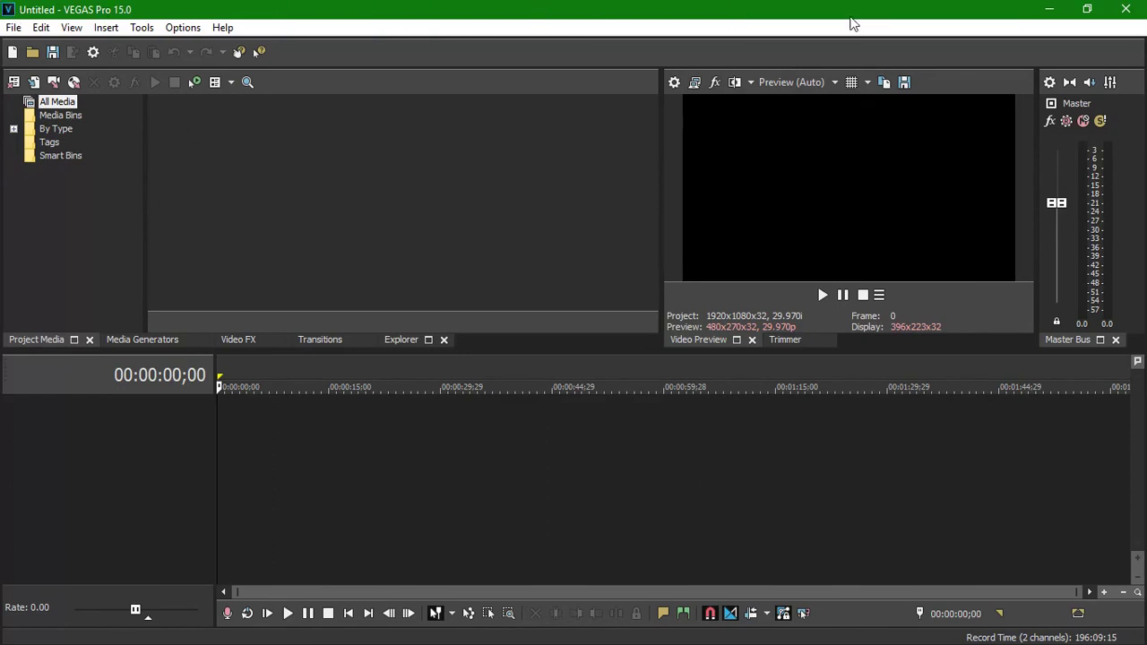
left_click(1088, 9)
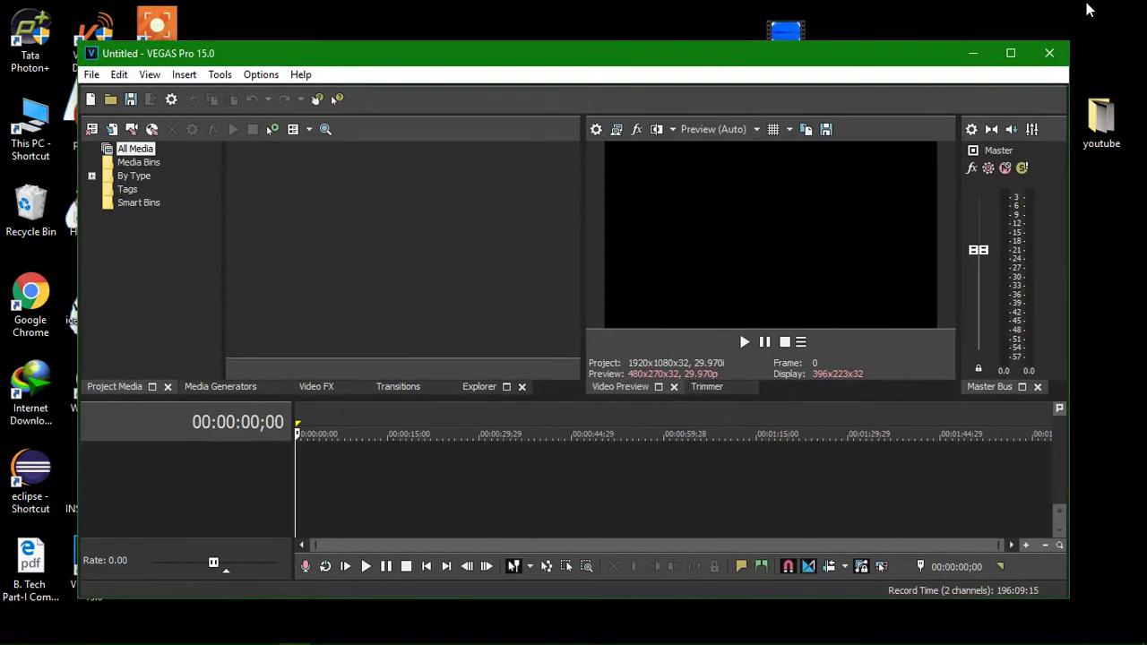
left_click(1011, 54)
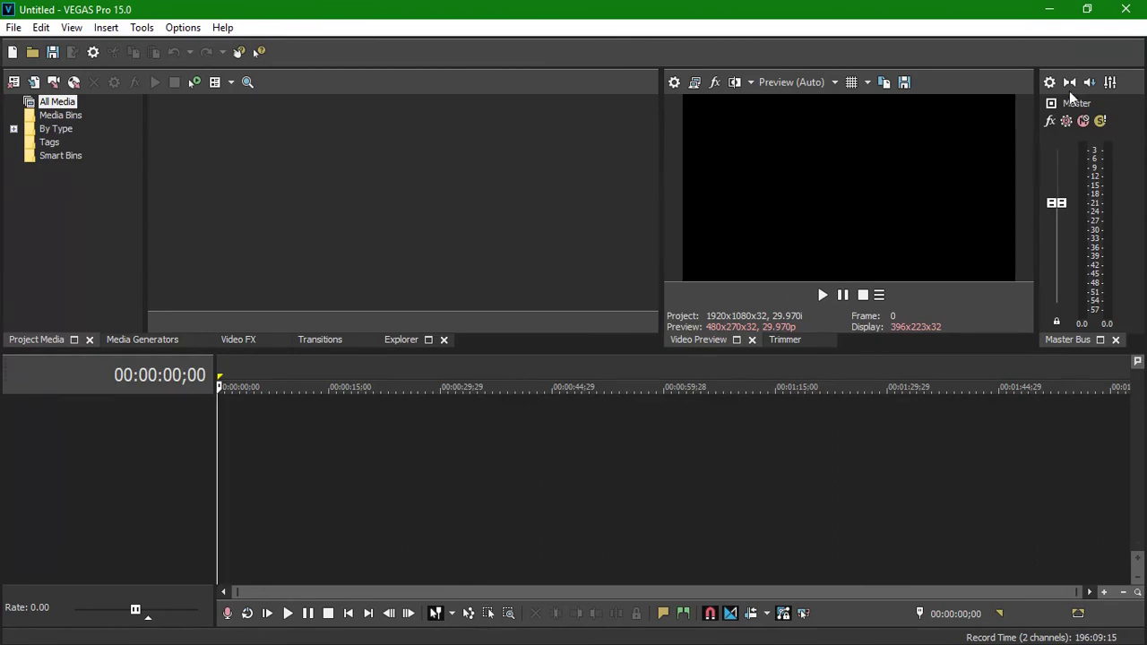
left_click(1126, 9)
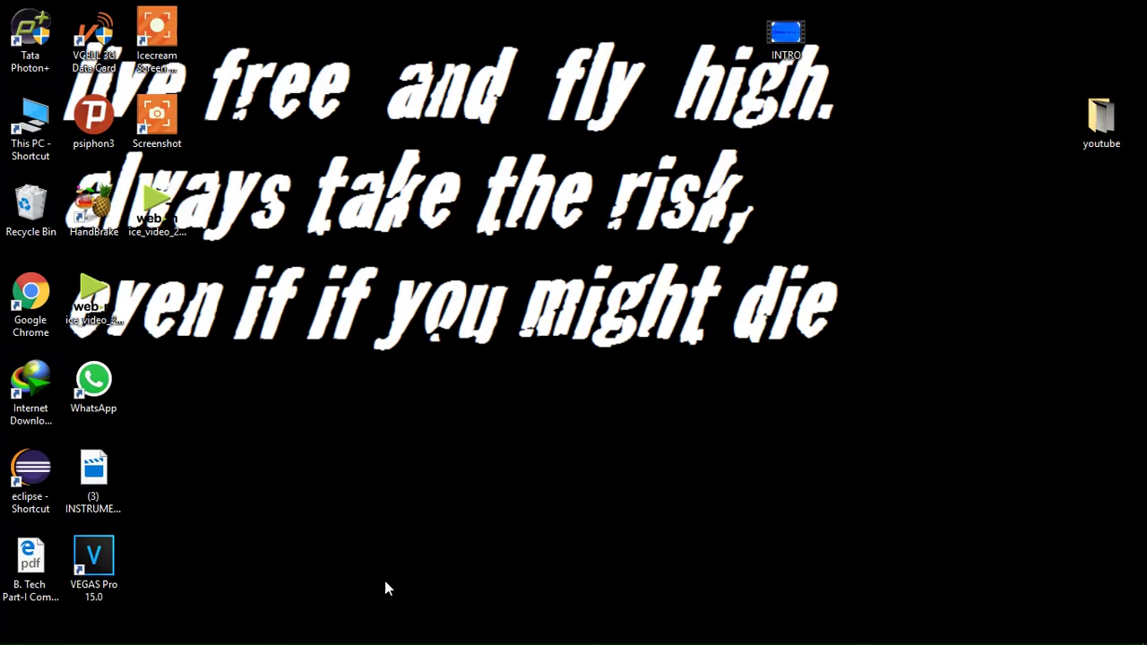
mouse_move(385, 644)
mouse_move(453, 644)
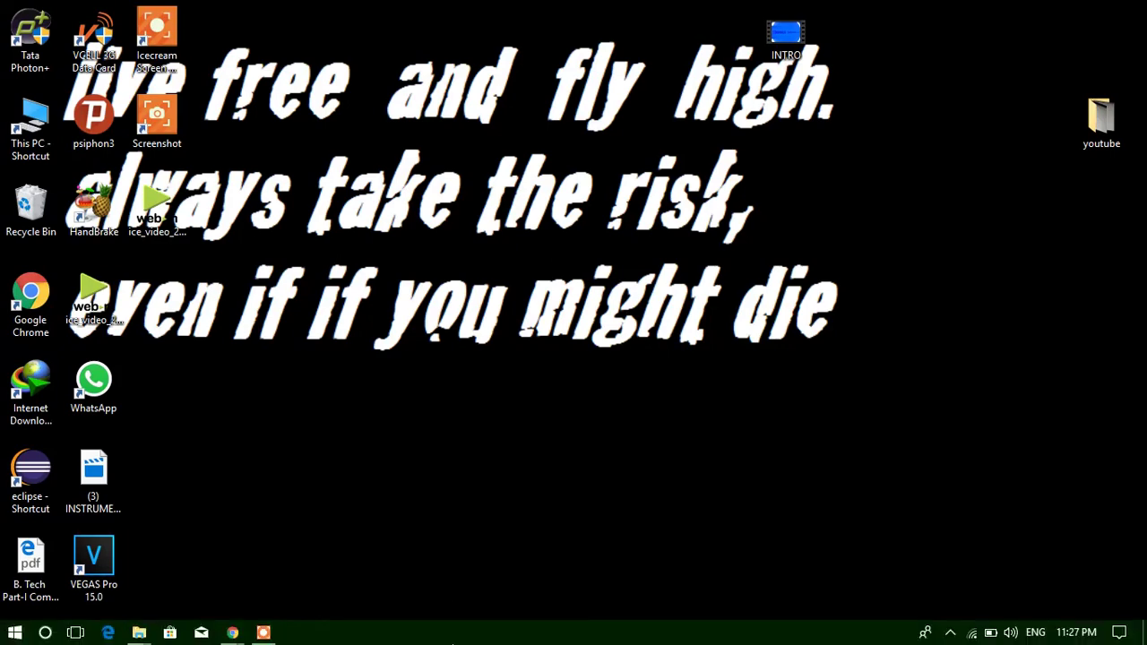